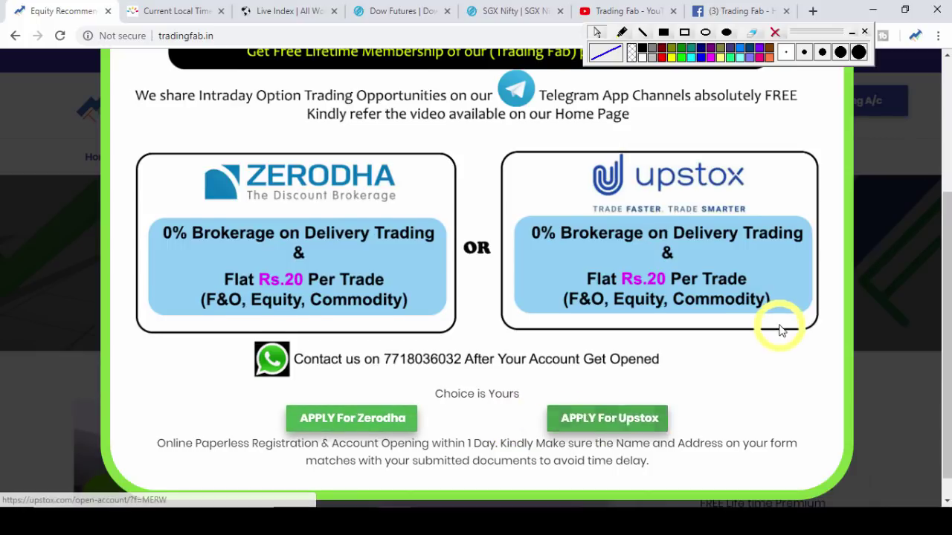
Close the brokerage offer popup on tradingfab.in and check the current local time in Mumbai.
{"action": "left_click", "coordinate": [851, 90]}
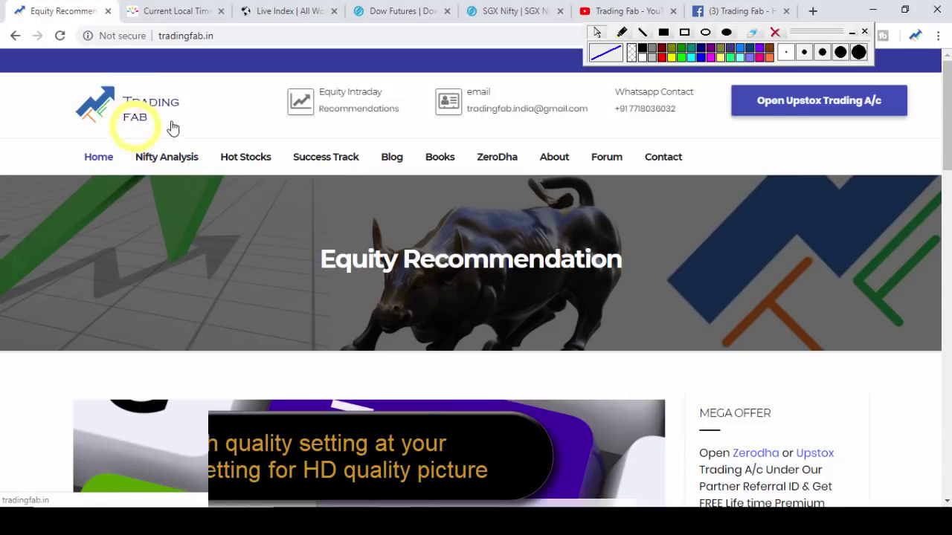
{"action": "left_click", "coordinate": [184, 9]}
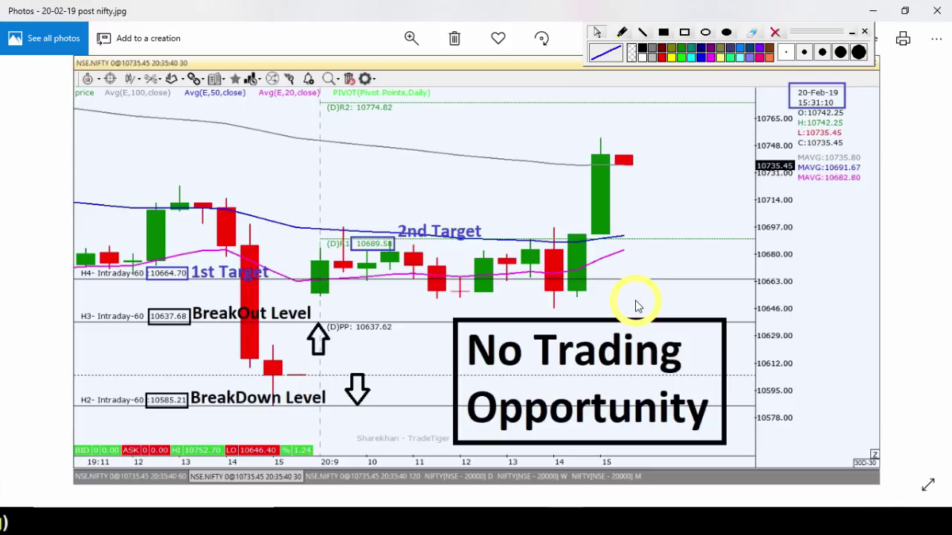
{"action": "left_click", "coordinate": [392, 519]}
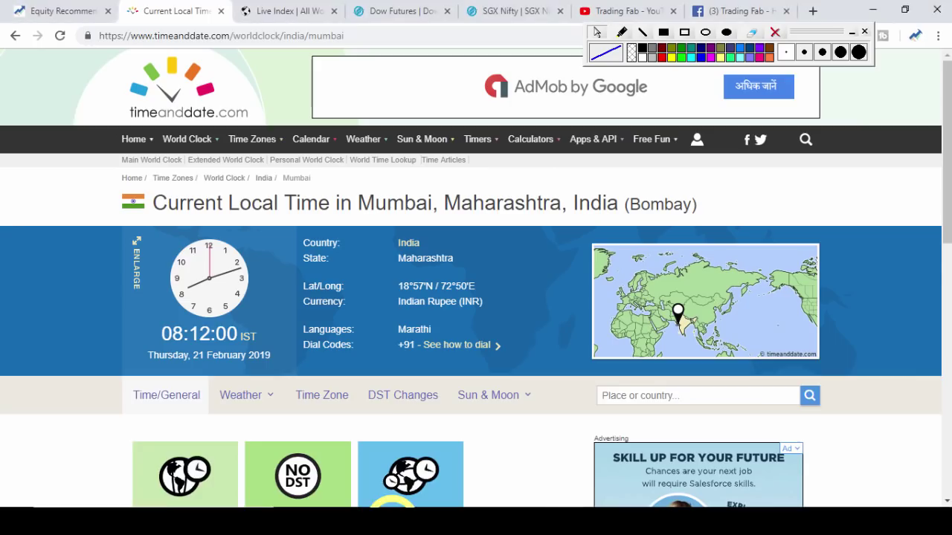
Check the world indices on Live Index, along with the Dow Futures and SGX Nifty live quotes.
{"action": "left_click", "coordinate": [305, 9]}
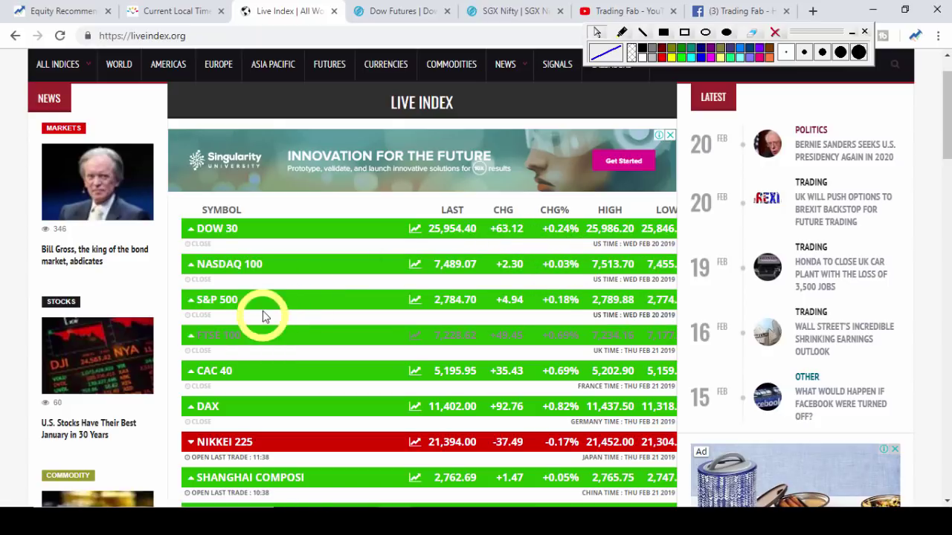
{"action": "scroll", "coordinate": [263, 311], "scroll_direction": "down", "scroll_amount": 1}
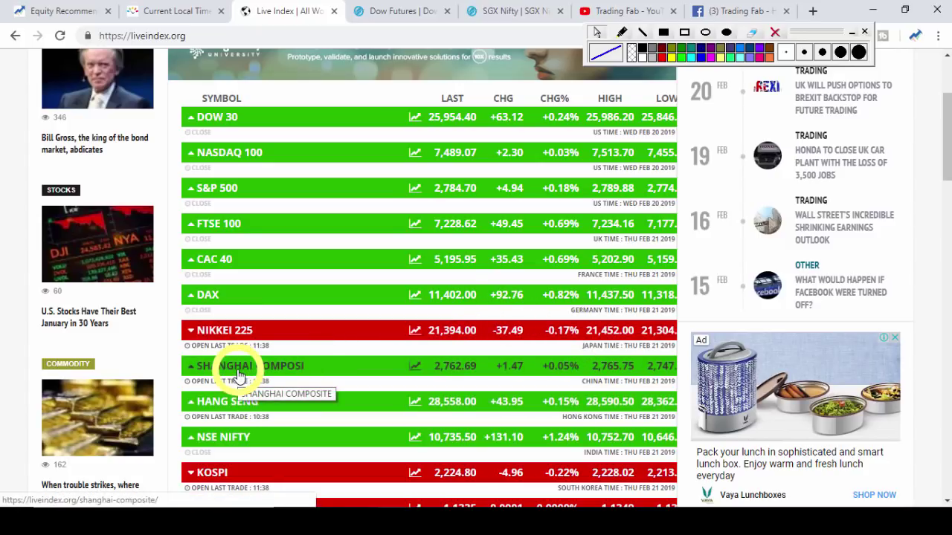
{"action": "left_click", "coordinate": [388, 6]}
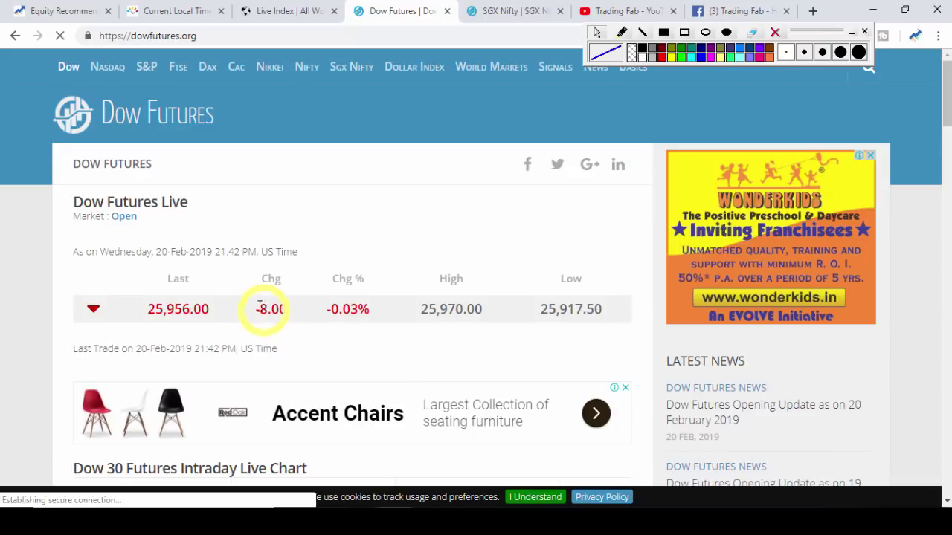
{"action": "left_click", "coordinate": [529, 7]}
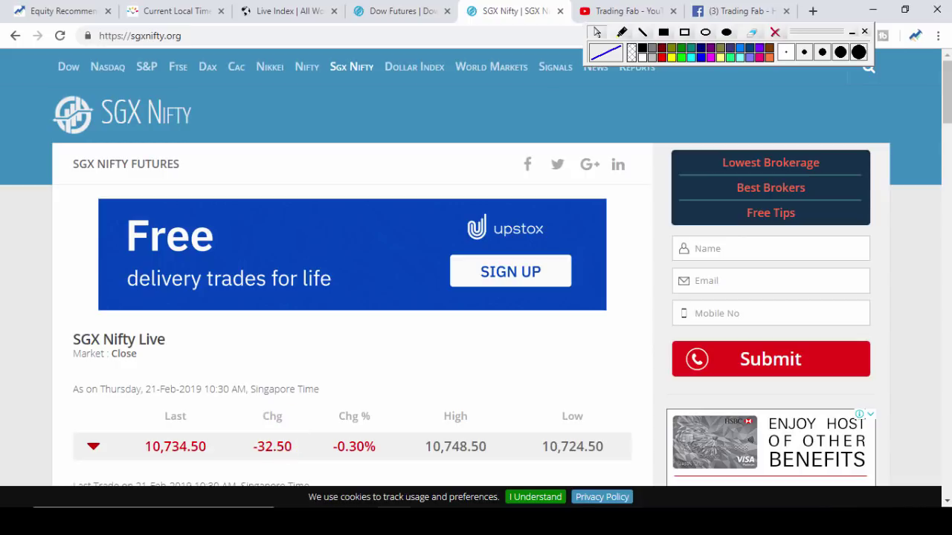
Switch to TradeTiger and maximize the NIFTY daily chart window.
{"action": "left_click", "coordinate": [545, 521]}
{"action": "left_click", "coordinate": [929, 12]}
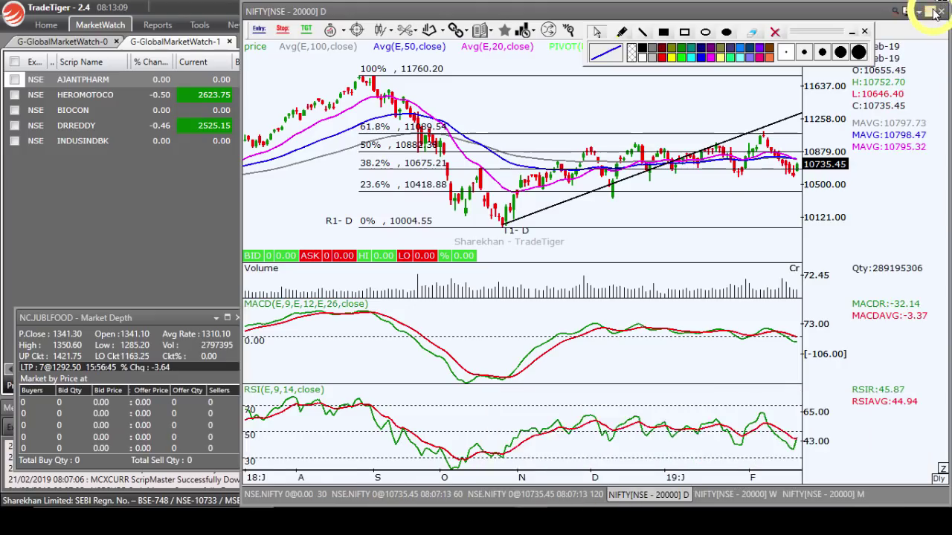
{"action": "scroll", "coordinate": [672, 204], "scroll_direction": "up", "scroll_amount": 2}
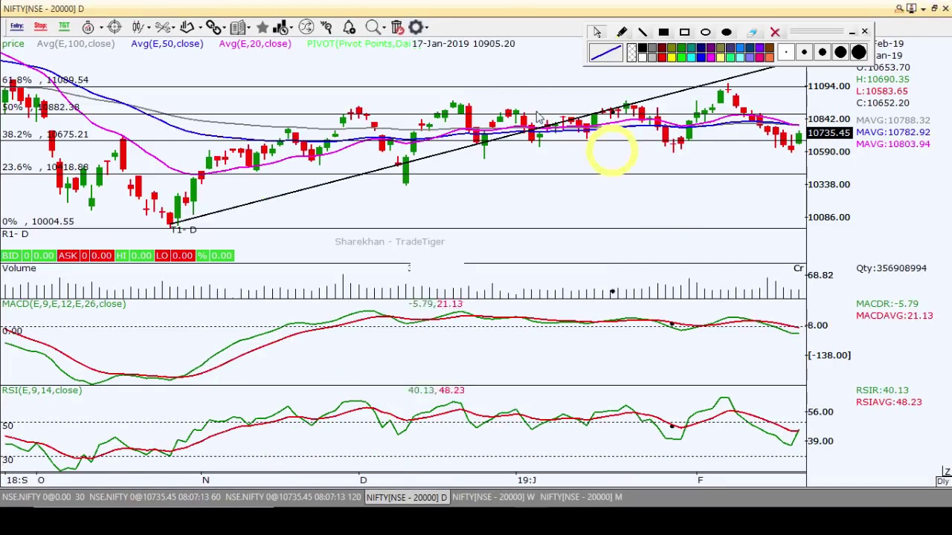
Draw a retracement on the NIFTY weekly chart from the late-October low at 10004.55 to the February high at 11118.10.
{"action": "left_click", "coordinate": [474, 498]}
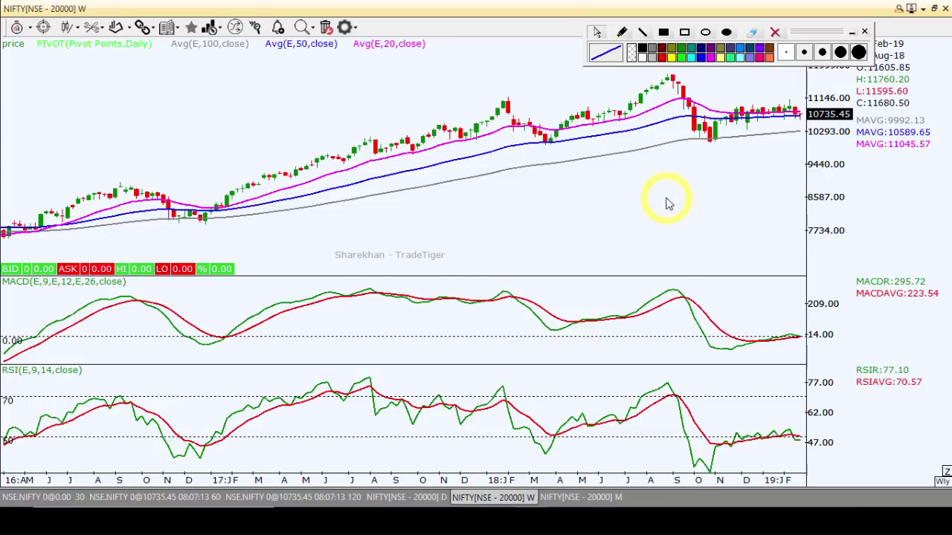
{"action": "scroll", "coordinate": [667, 202], "scroll_direction": "up", "scroll_amount": 2}
{"action": "scroll", "coordinate": [667, 202], "scroll_direction": "up", "scroll_amount": 3}
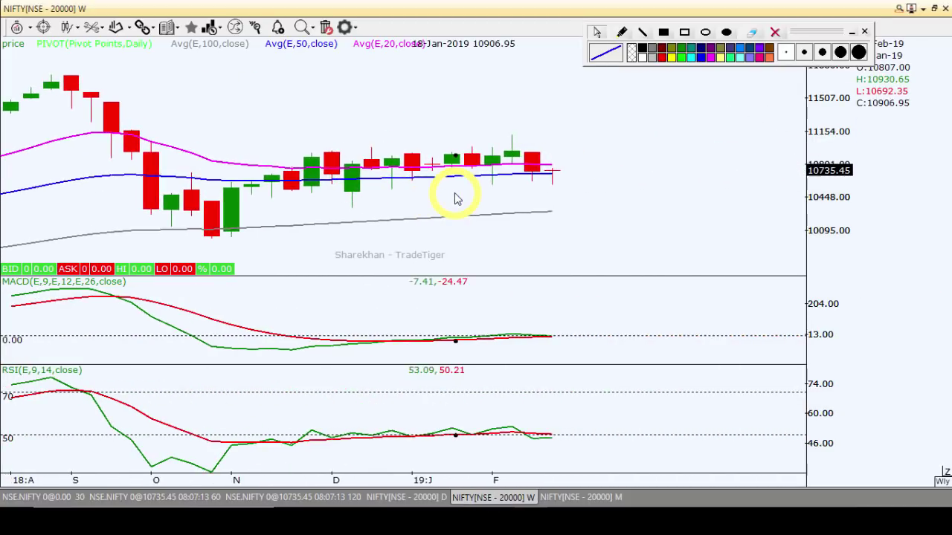
{"action": "left_click", "coordinate": [97, 27]}
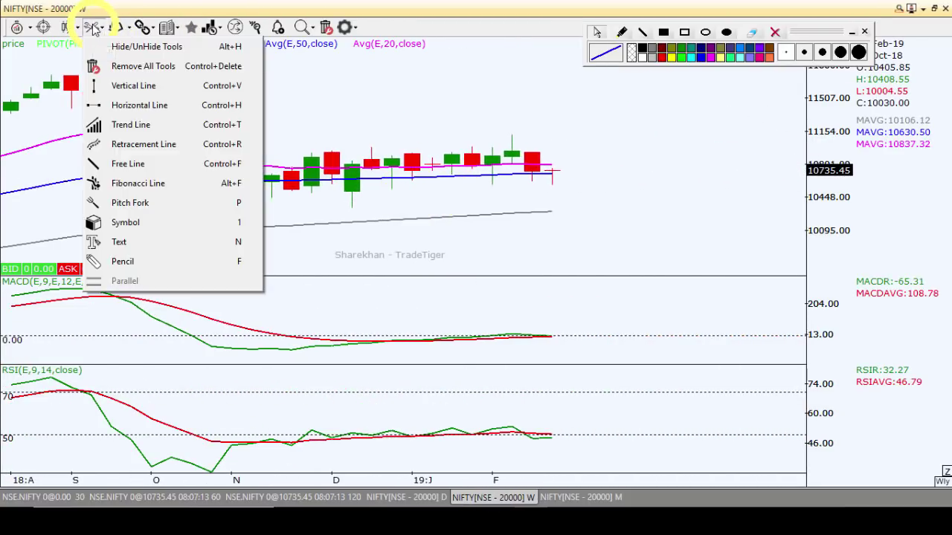
{"action": "left_click", "coordinate": [138, 145]}
{"action": "left_click", "coordinate": [214, 243]}
{"action": "left_click_drag", "start_coordinate": [212, 239], "coordinate": [521, 142]}
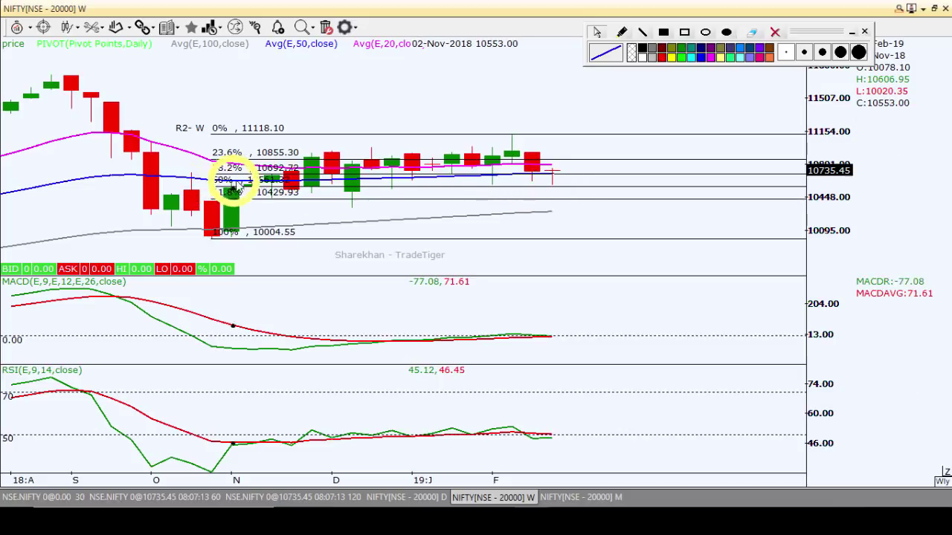
Review the weekly retracement levels against recent candles and delete that retracement from the NIFTY daily chart.
{"action": "scroll", "coordinate": [265, 187], "scroll_direction": "up", "scroll_amount": 2}
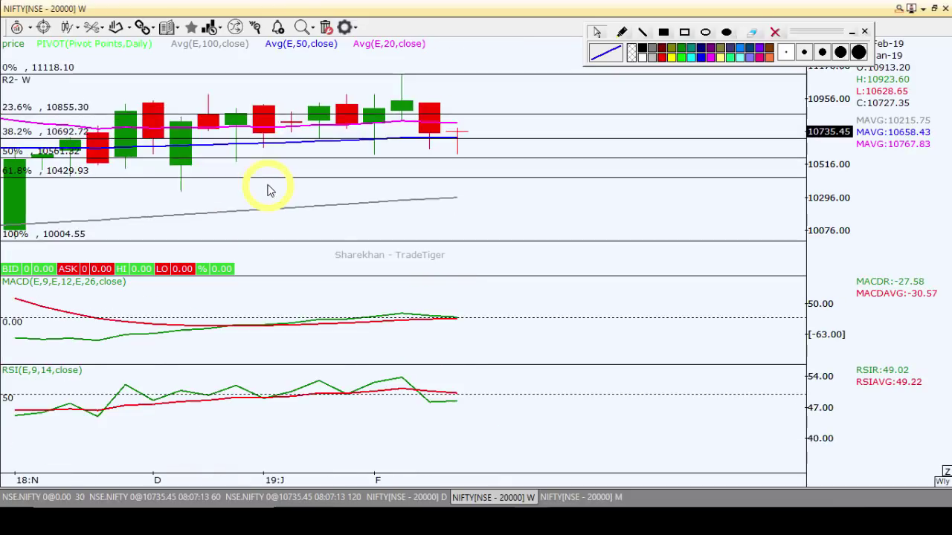
{"action": "scroll", "coordinate": [53, 153], "scroll_direction": "down", "scroll_amount": 1}
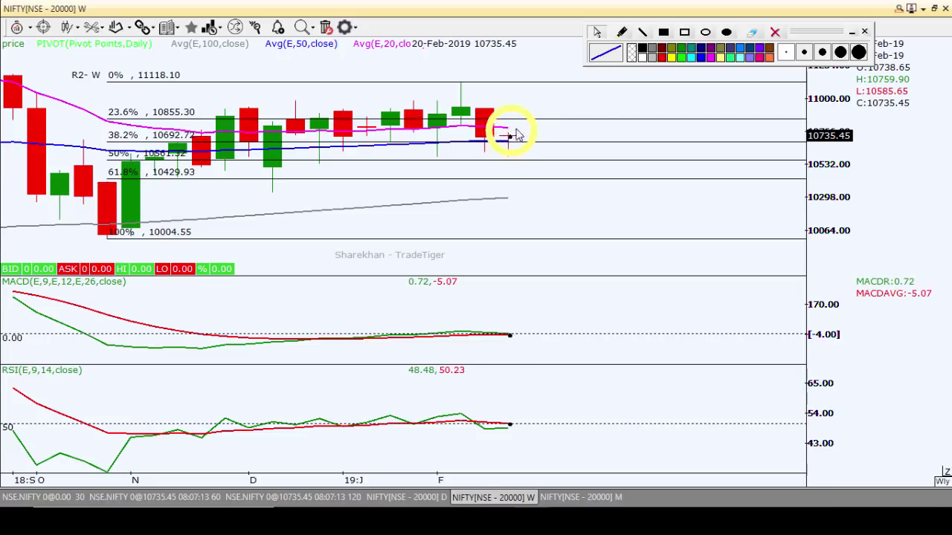
{"action": "scroll", "coordinate": [601, 152], "scroll_direction": "down", "scroll_amount": 1}
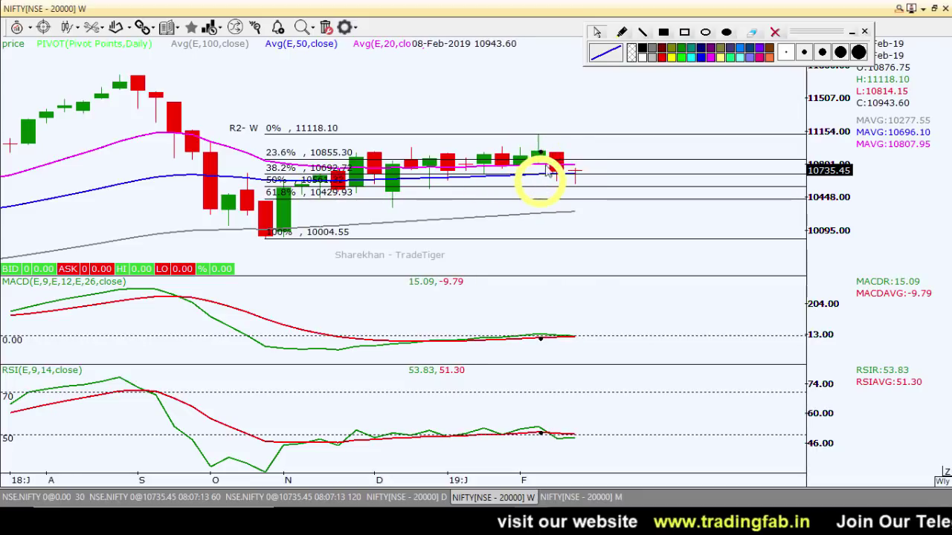
{"action": "left_click", "coordinate": [381, 500]}
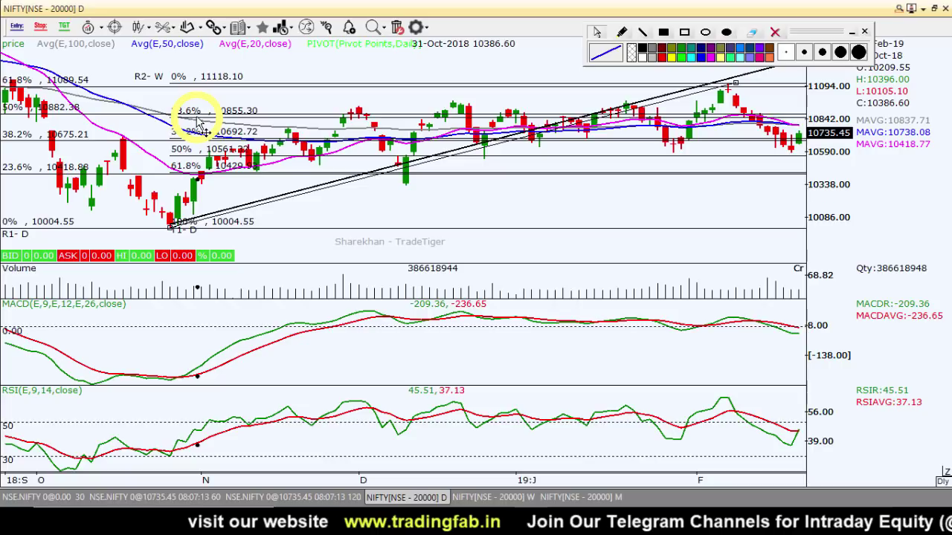
{"action": "key", "text": "Delete"}
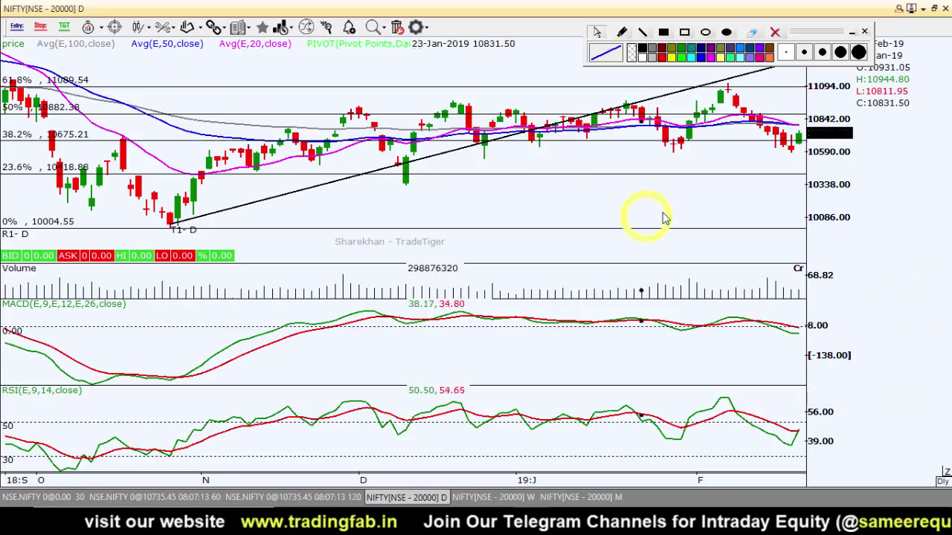
Examine the February price action on the NIFTY daily chart and change its display from candlesticks to bars.
{"action": "left_click_drag", "start_coordinate": [661, 199], "coordinate": [528, 200]}
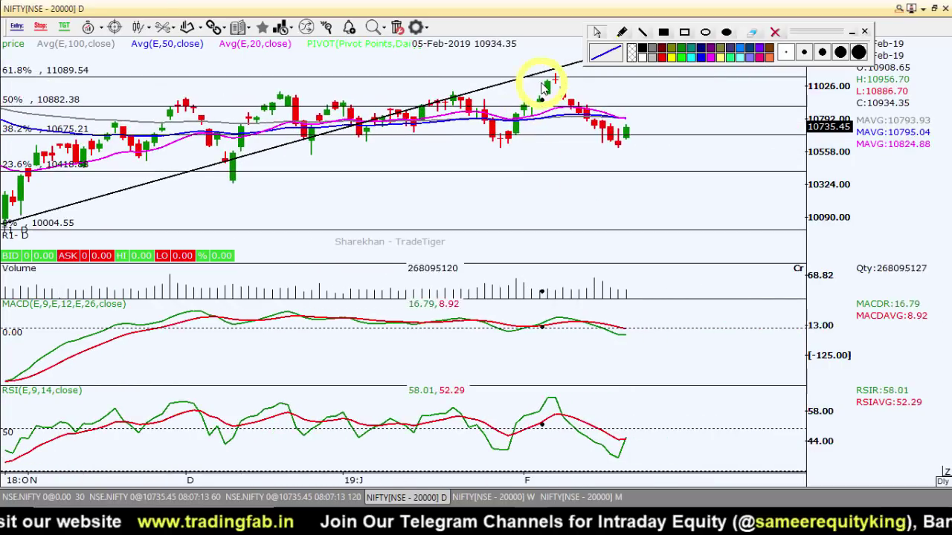
{"action": "scroll", "coordinate": [542, 95], "scroll_direction": "up", "scroll_amount": 1}
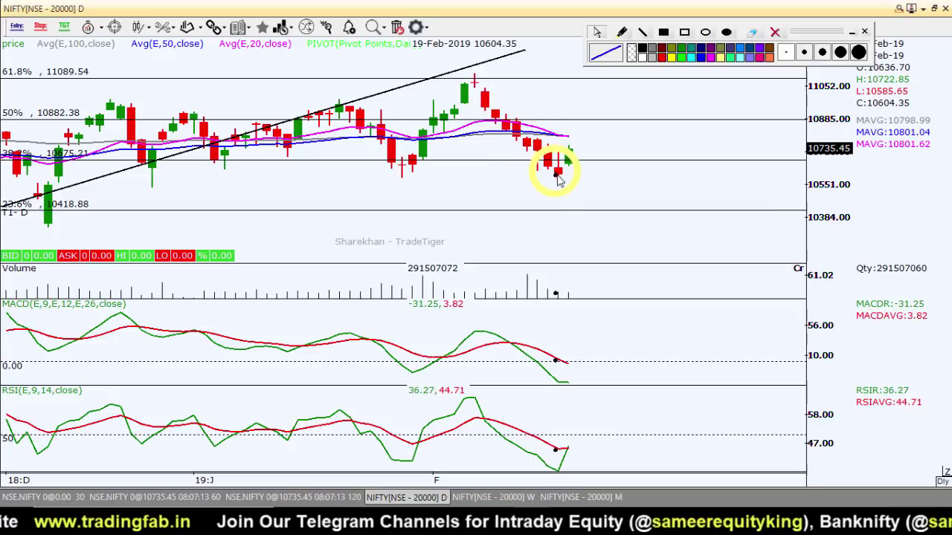
{"action": "scroll", "coordinate": [573, 151], "scroll_direction": "up", "scroll_amount": 2}
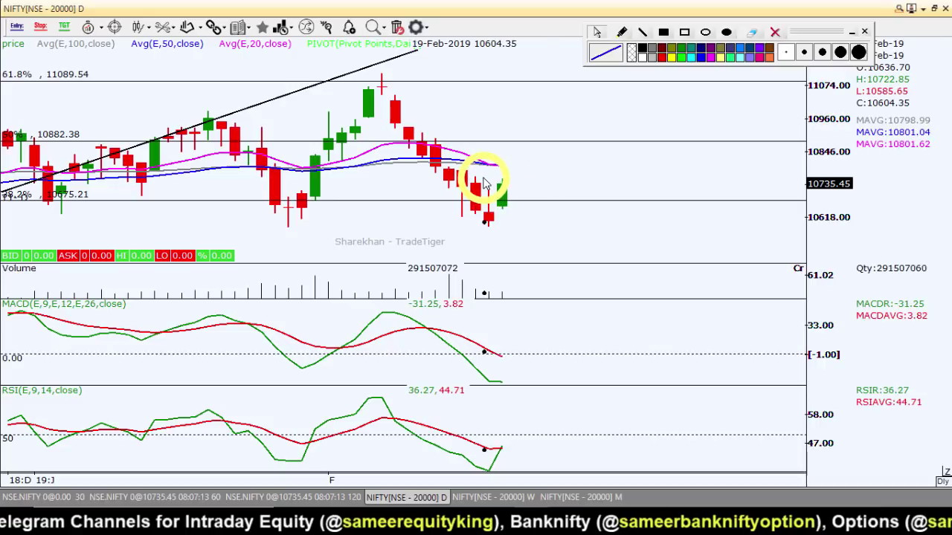
{"action": "scroll", "coordinate": [483, 182], "scroll_direction": "up", "scroll_amount": 1}
{"action": "scroll", "coordinate": [483, 182], "scroll_direction": "up", "scroll_amount": 1}
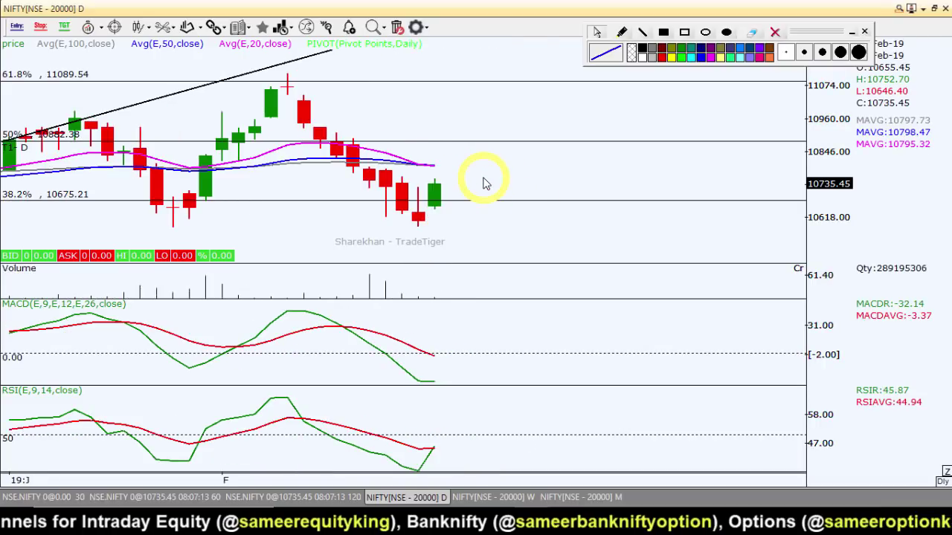
{"action": "key", "text": "b"}
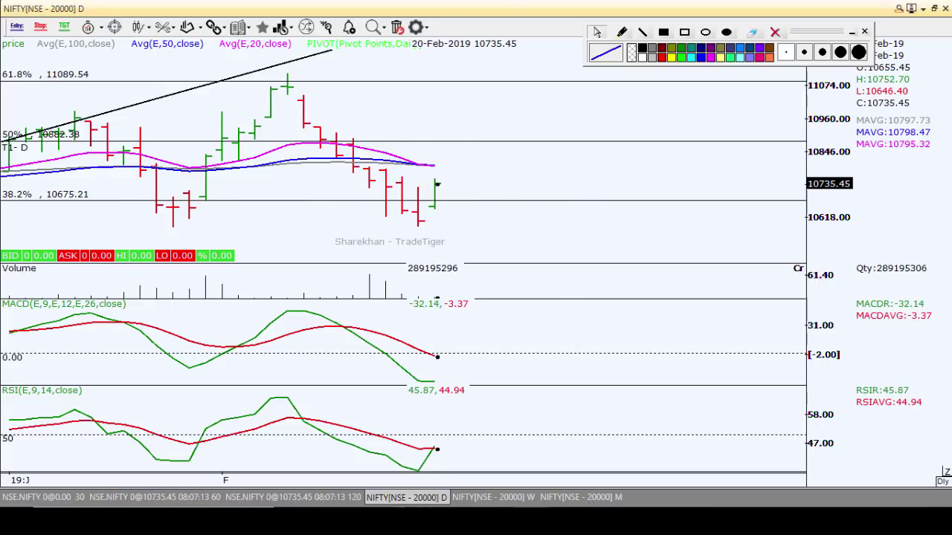
Look at the videos on the Trading Fab YouTube channel in the browser and return to the NIFTY daily chart.
{"action": "left_click", "coordinate": [403, 520]}
{"action": "left_click", "coordinate": [617, 10]}
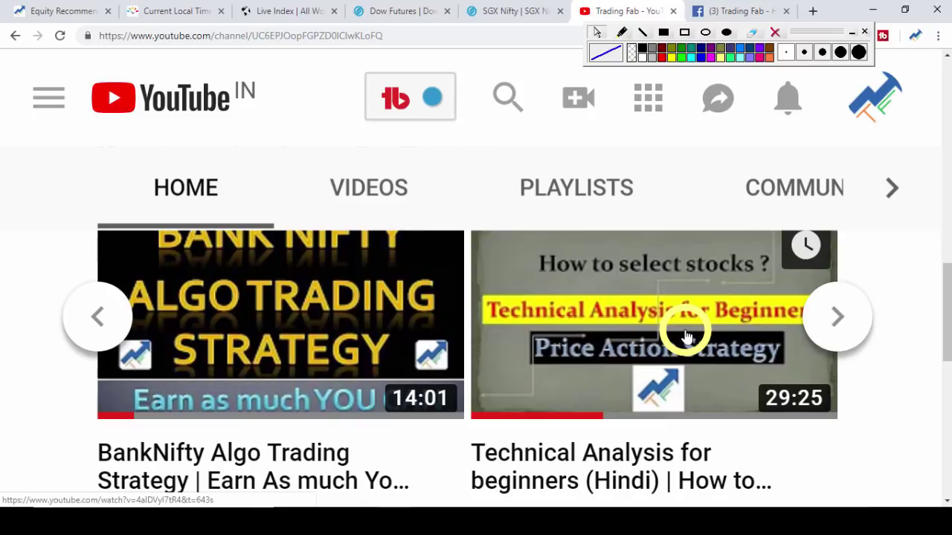
{"action": "key", "text": "alt+Tab"}
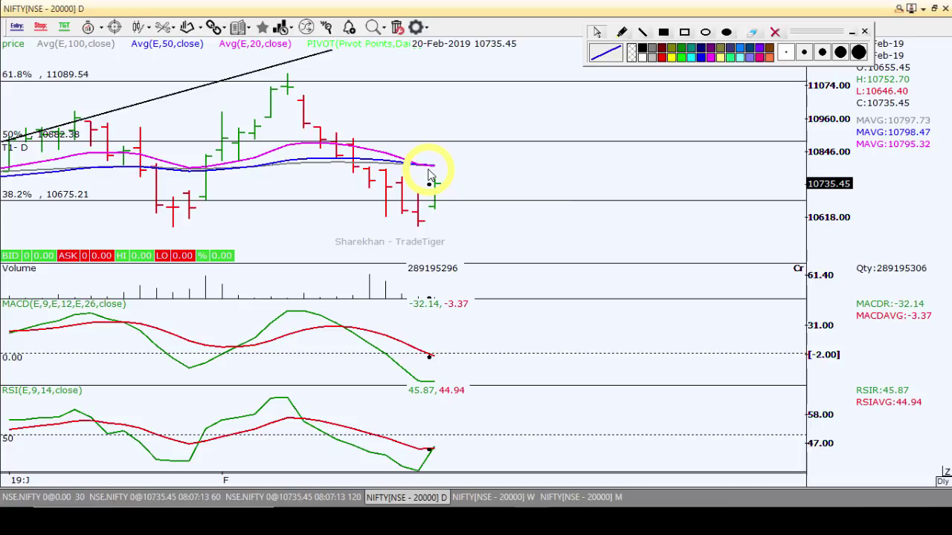
Restore the candlestick display and remove the remaining retracement from the NIFTY daily chart.
{"action": "scroll", "coordinate": [656, 202], "scroll_direction": "down", "scroll_amount": 1}
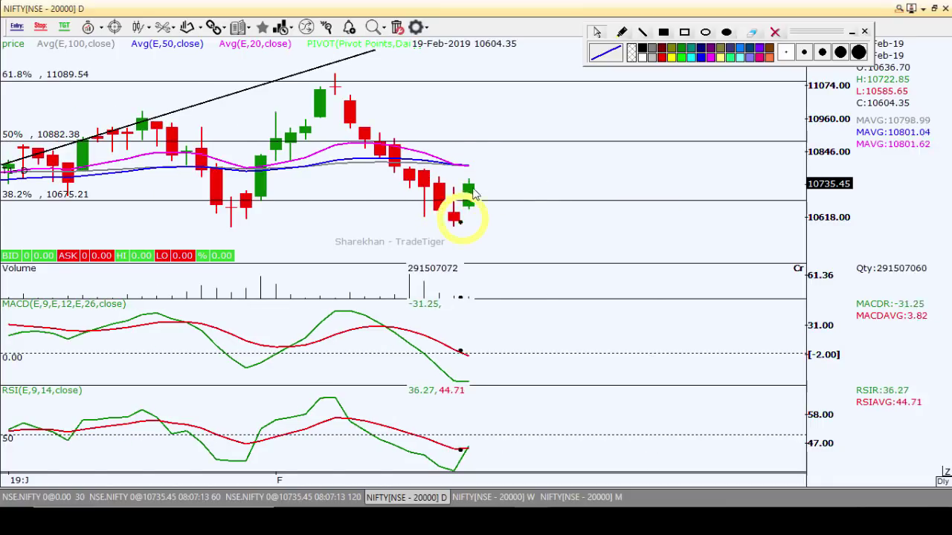
{"action": "left_click_drag", "start_coordinate": [438, 191], "coordinate": [601, 191]}
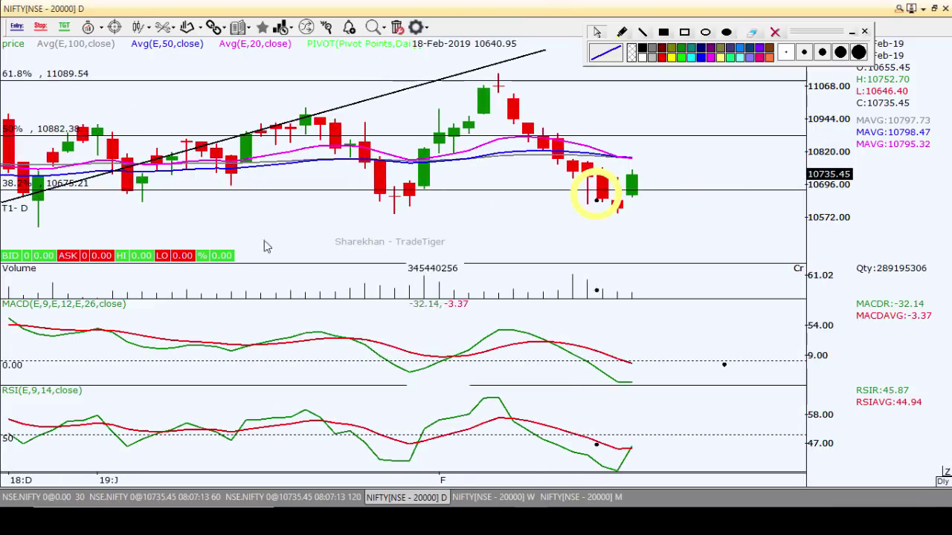
{"action": "left_click_drag", "start_coordinate": [181, 223], "coordinate": [346, 217]}
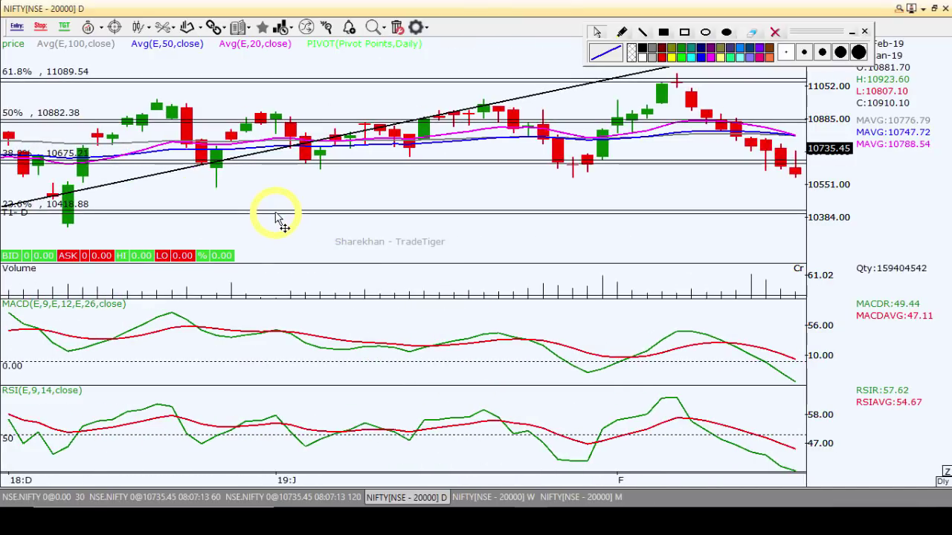
{"action": "scroll", "coordinate": [300, 221], "scroll_direction": "down", "scroll_amount": 3}
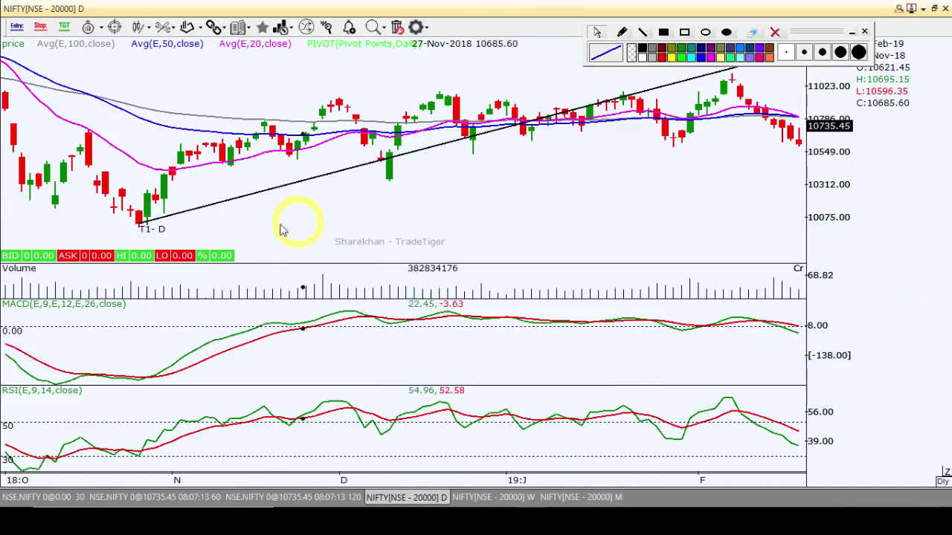
Annotate the late-October low and the rise after it in blue on the daily chart and erase the marks.
{"action": "left_click_drag", "start_coordinate": [253, 234], "coordinate": [424, 232]}
{"action": "scroll", "coordinate": [324, 231], "scroll_direction": "up", "scroll_amount": 2}
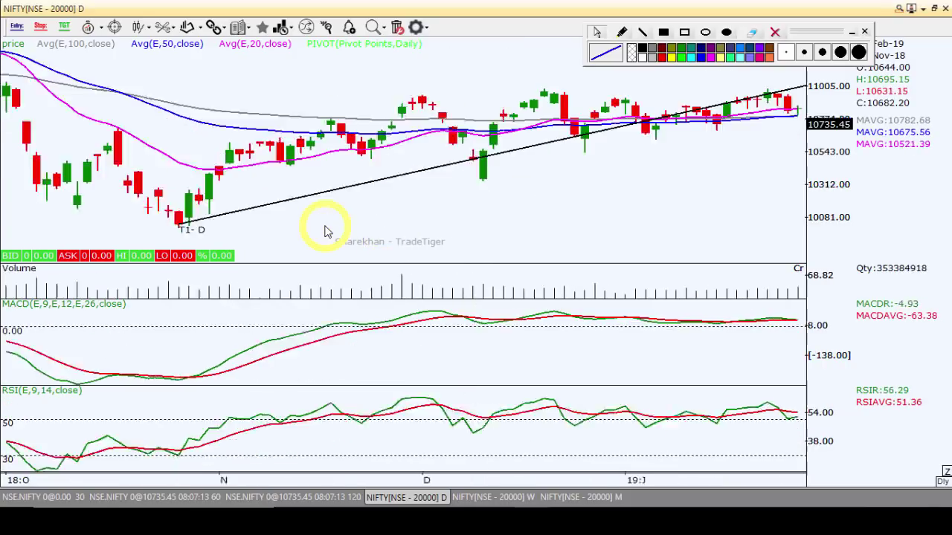
{"action": "left_click_drag", "start_coordinate": [229, 226], "coordinate": [372, 221]}
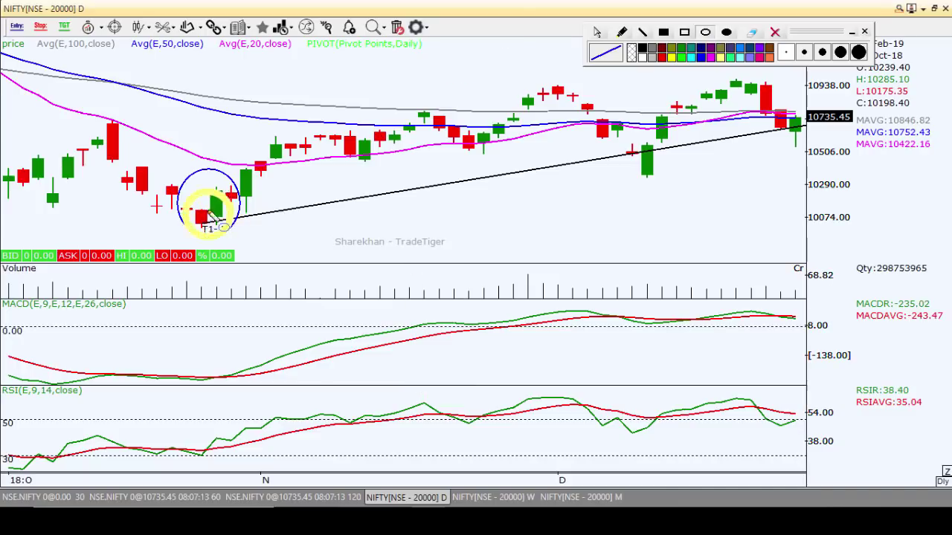
{"action": "left_click_drag", "start_coordinate": [234, 199], "coordinate": [420, 126]}
{"action": "left_click_drag", "start_coordinate": [228, 201], "coordinate": [338, 149]}
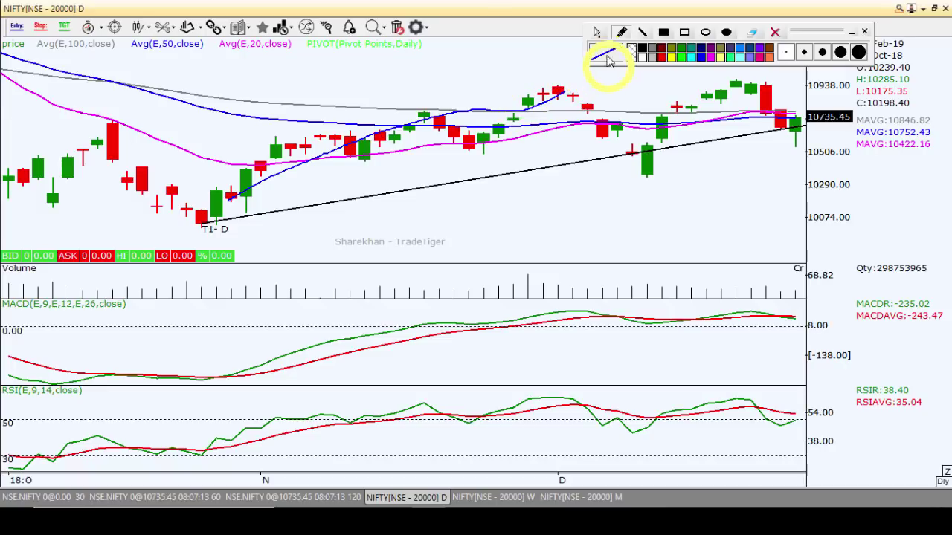
{"action": "left_click", "coordinate": [596, 33]}
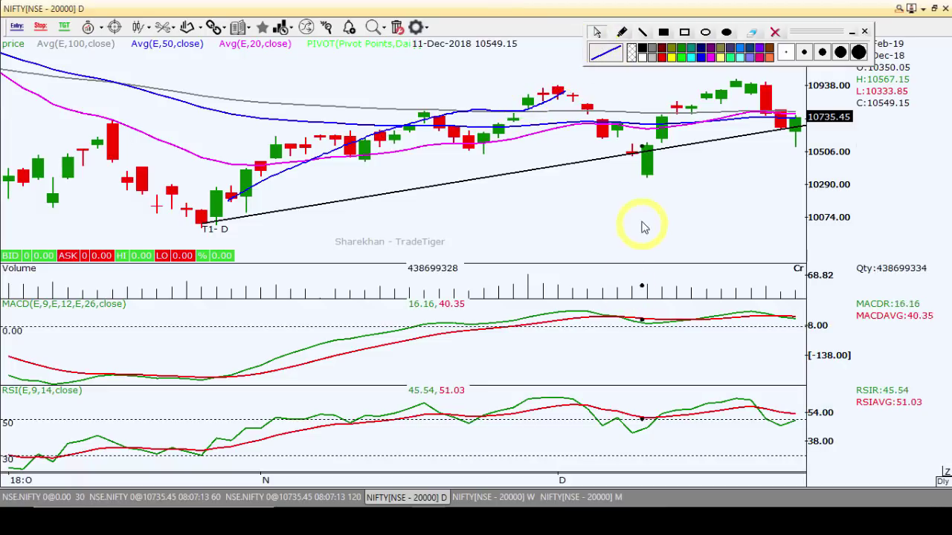
{"action": "left_click", "coordinate": [774, 33]}
Examine the June to July 2018 price action on the NIFTY daily chart against its moving averages.
{"action": "scroll", "coordinate": [557, 159], "scroll_direction": "down", "scroll_amount": 3}
{"action": "key", "text": "Left"}
{"action": "key", "text": "Left"}
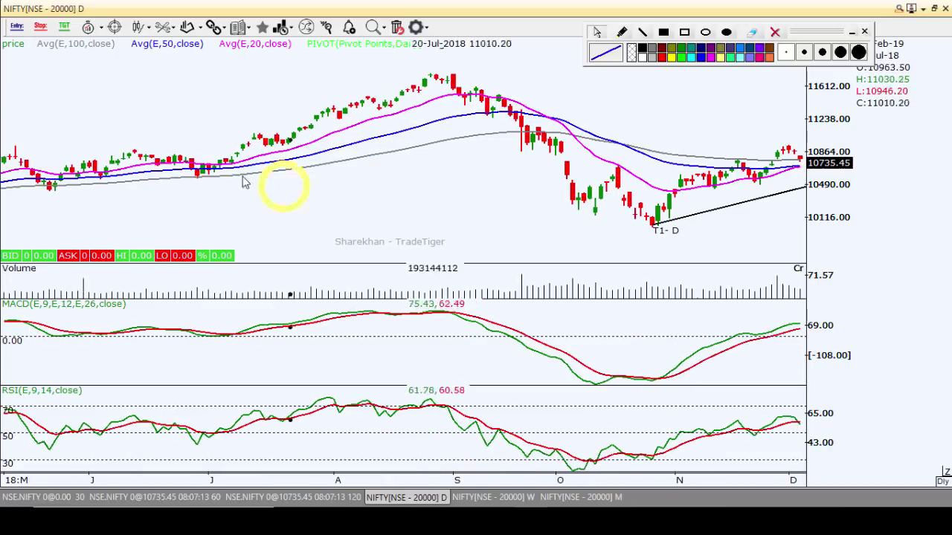
{"action": "scroll", "coordinate": [242, 179], "scroll_direction": "up", "scroll_amount": 2}
{"action": "left_click_drag", "start_coordinate": [200, 161], "coordinate": [575, 179]}
{"action": "left_click_drag", "start_coordinate": [245, 208], "coordinate": [435, 237]}
{"action": "scroll", "coordinate": [427, 227], "scroll_direction": "up", "scroll_amount": 3}
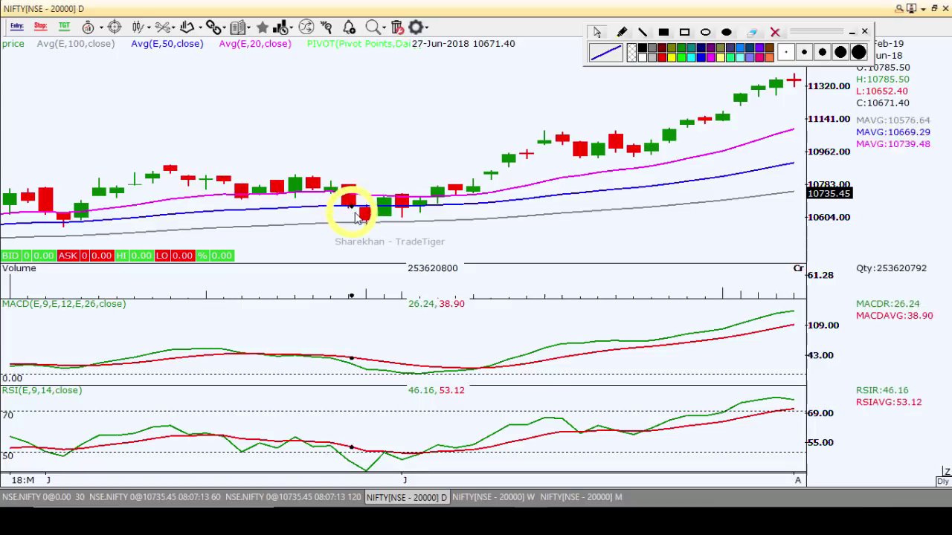
Circle the late-June 2018 low and trace the rise after it in blue on the daily chart, and erase the marks.
{"action": "scroll", "coordinate": [372, 212], "scroll_direction": "down", "scroll_amount": 3}
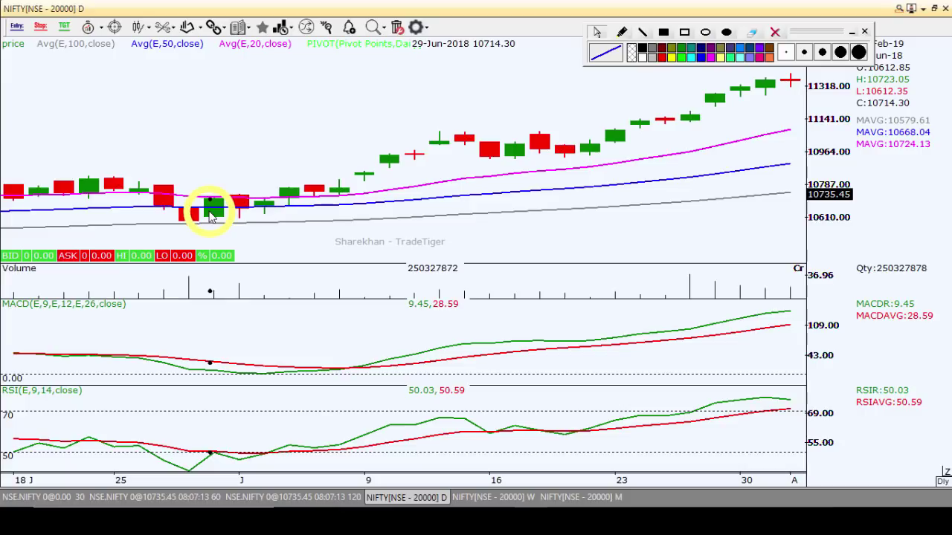
{"action": "key", "text": "b"}
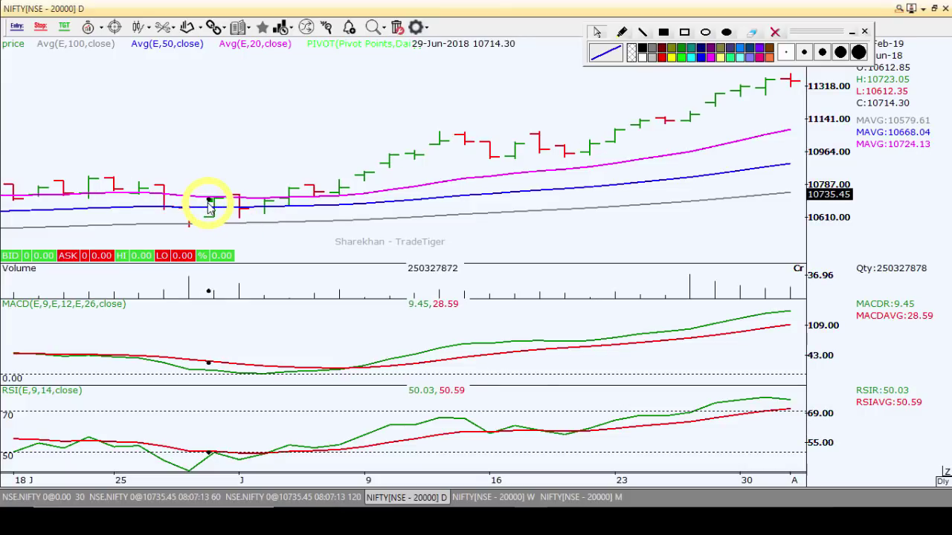
{"action": "key", "text": "c"}
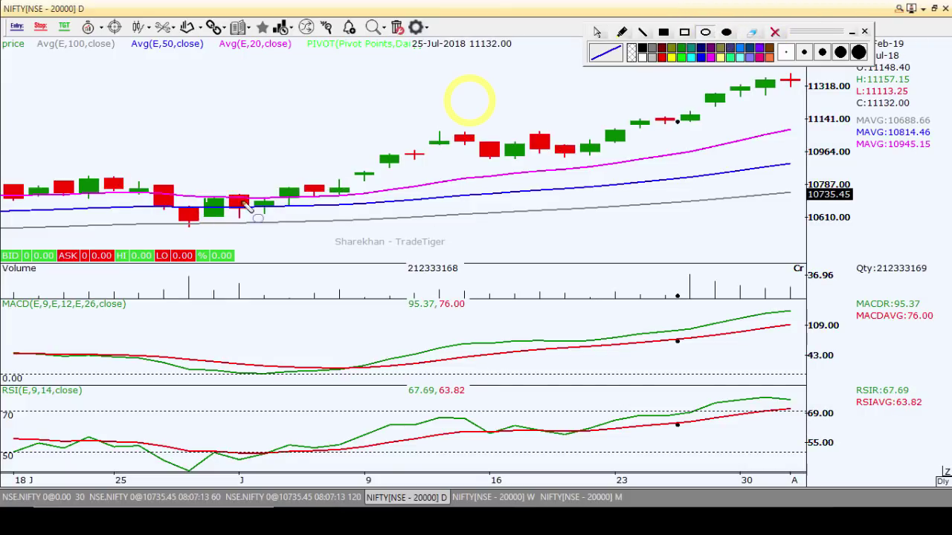
{"action": "left_click_drag", "start_coordinate": [232, 232], "coordinate": [234, 227]}
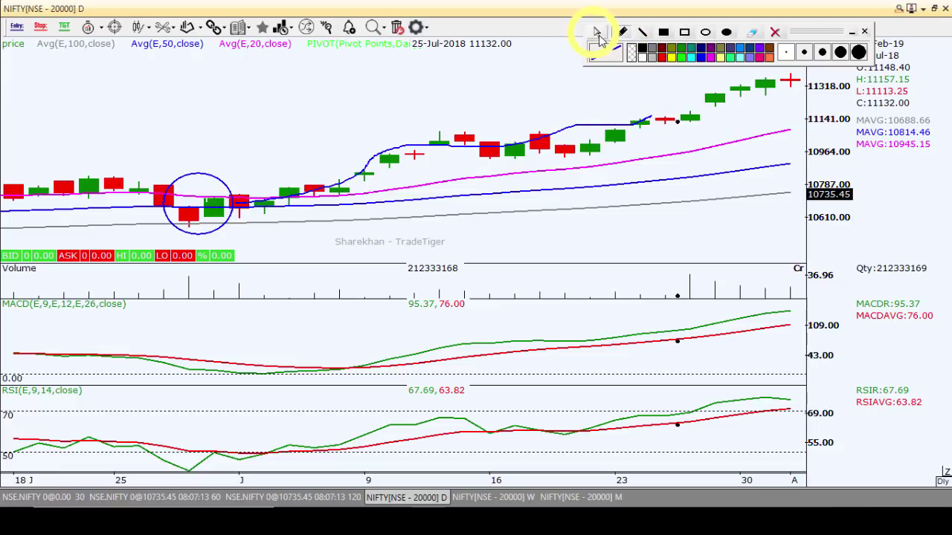
{"action": "left_click", "coordinate": [754, 33]}
Draw a retracement from the early-February 2019 high to the 19 February low on the daily chart and remove it.
{"action": "scroll", "coordinate": [643, 174], "scroll_direction": "down", "scroll_amount": 3}
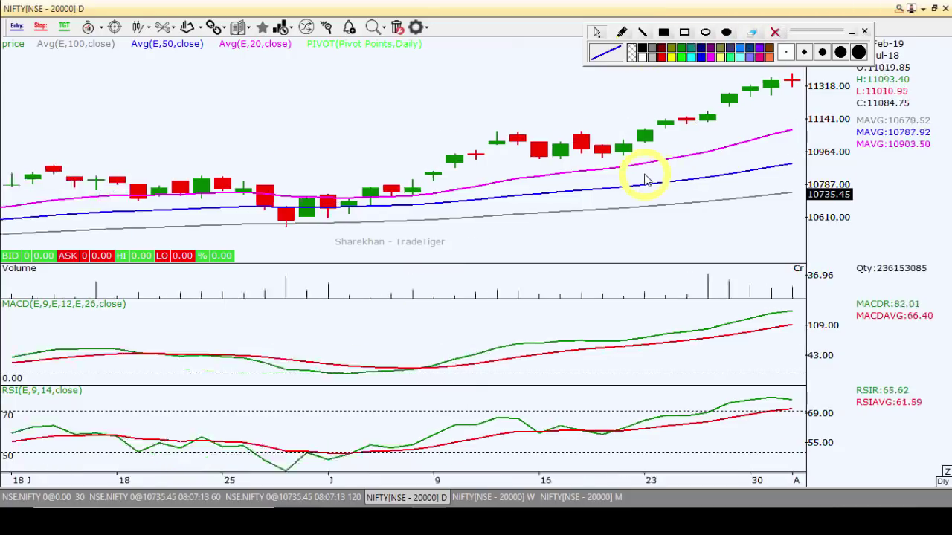
{"action": "left_click_drag", "start_coordinate": [659, 213], "coordinate": [273, 198]}
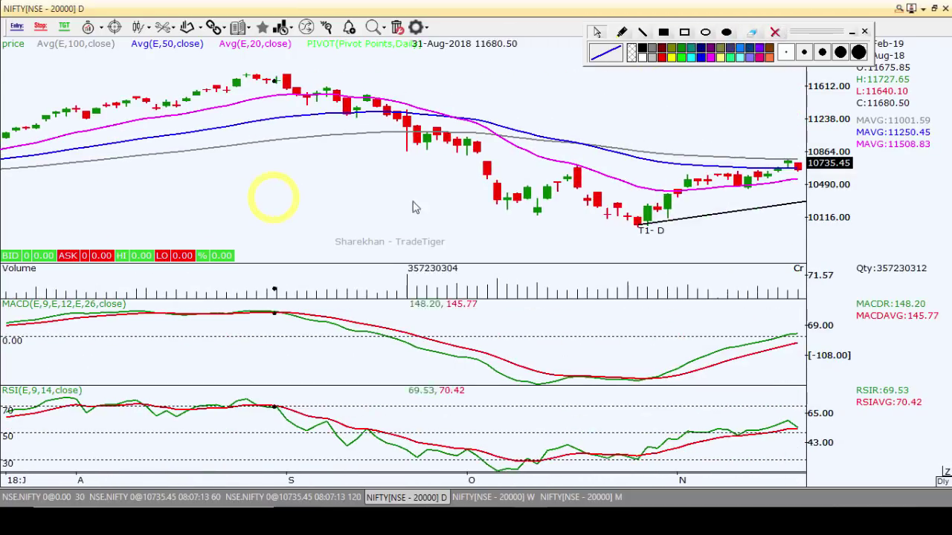
{"action": "left_click_drag", "start_coordinate": [701, 212], "coordinate": [318, 202]}
{"action": "left_click_drag", "start_coordinate": [722, 196], "coordinate": [276, 206]}
{"action": "left_click_drag", "start_coordinate": [648, 185], "coordinate": [548, 192]}
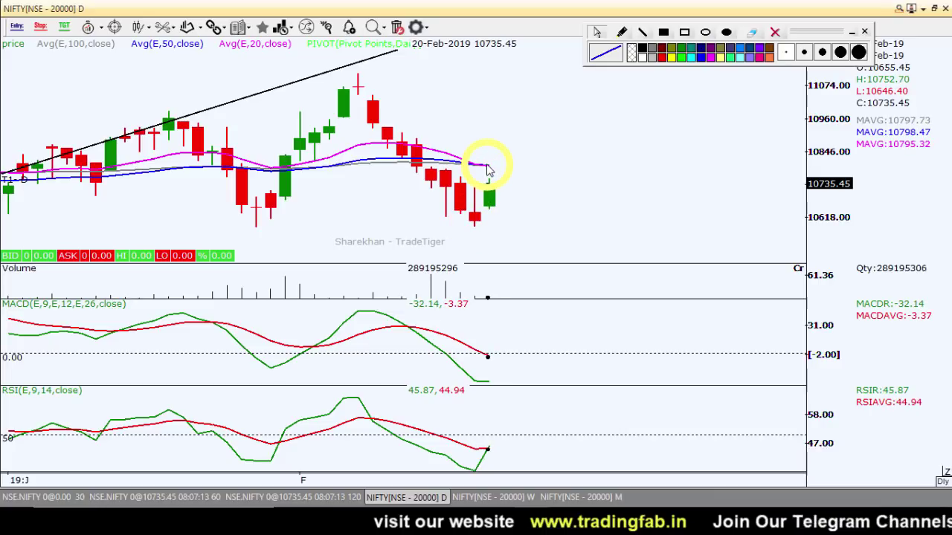
{"action": "left_click", "coordinate": [139, 30]}
{"action": "left_click", "coordinate": [163, 28]}
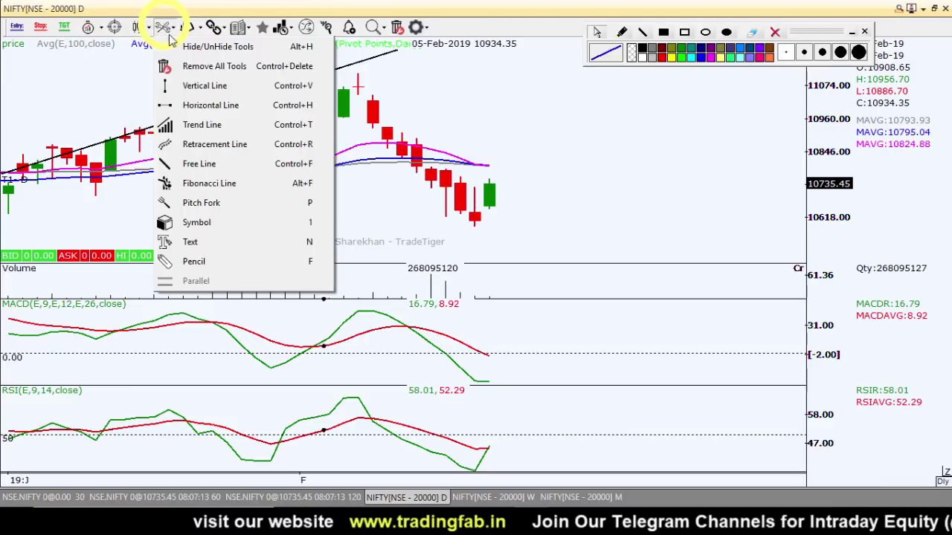
{"action": "left_click", "coordinate": [210, 143]}
{"action": "mouse_move", "coordinate": [358, 74]}
{"action": "left_mouse_down"}
{"action": "mouse_move", "coordinate": [407, 160]}
{"action": "mouse_move", "coordinate": [489, 233]}
{"action": "mouse_move", "coordinate": [476, 233]}
{"action": "left_mouse_up"}
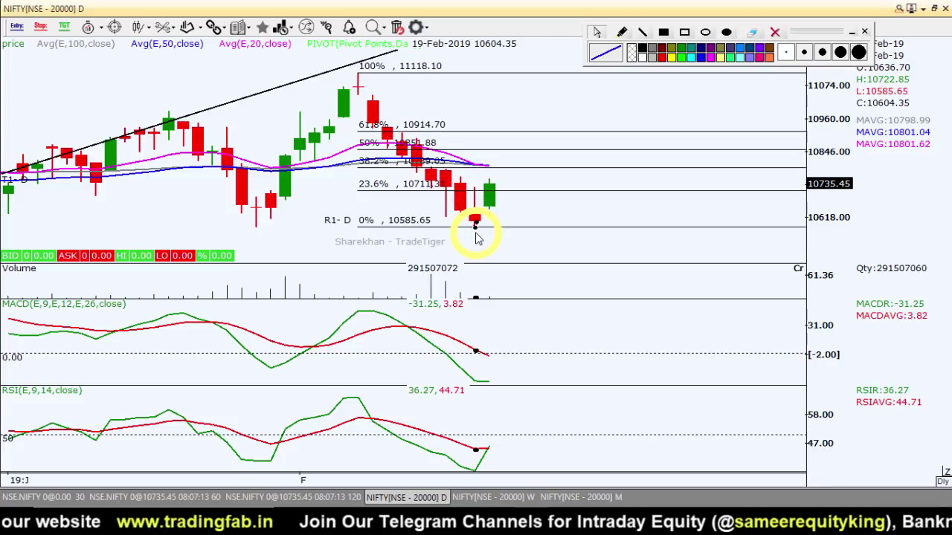
{"action": "scroll", "coordinate": [482, 223], "scroll_direction": "up", "scroll_amount": 1}
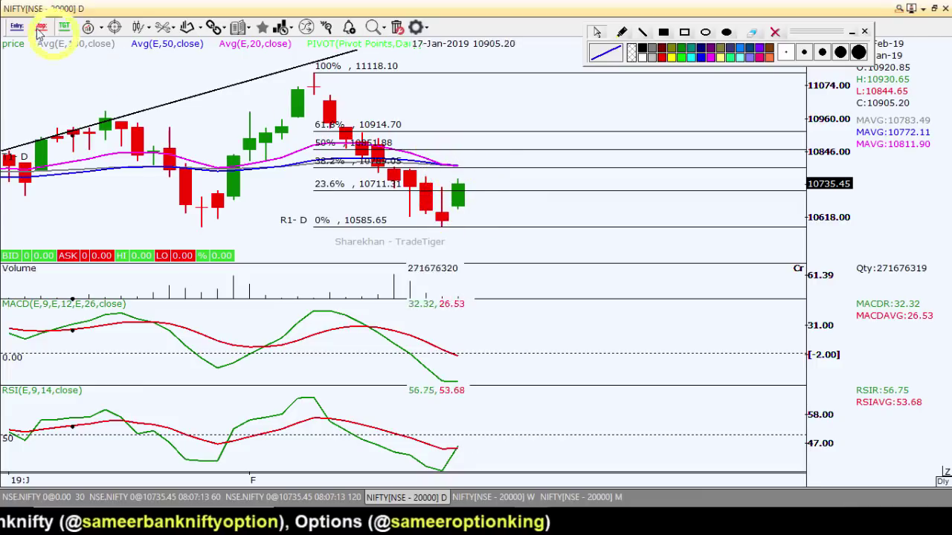
{"action": "left_click", "coordinate": [542, 193]}
{"action": "key", "text": "Delete"}
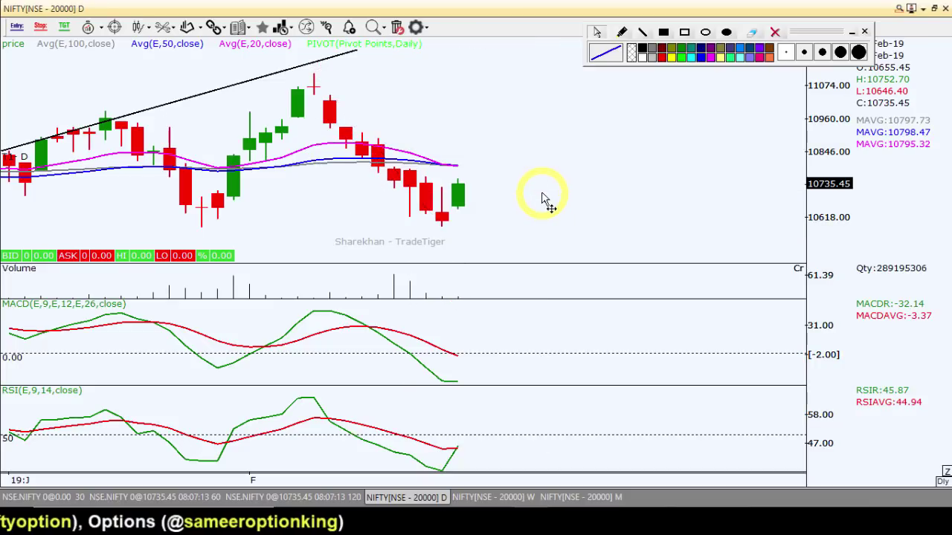
Open the NIFTY 60-minute chart and draw a horizontal line at 10753.05, at the high of the last candle.
{"action": "left_click", "coordinate": [206, 496]}
{"action": "left_click_drag", "start_coordinate": [762, 313], "coordinate": [628, 304]}
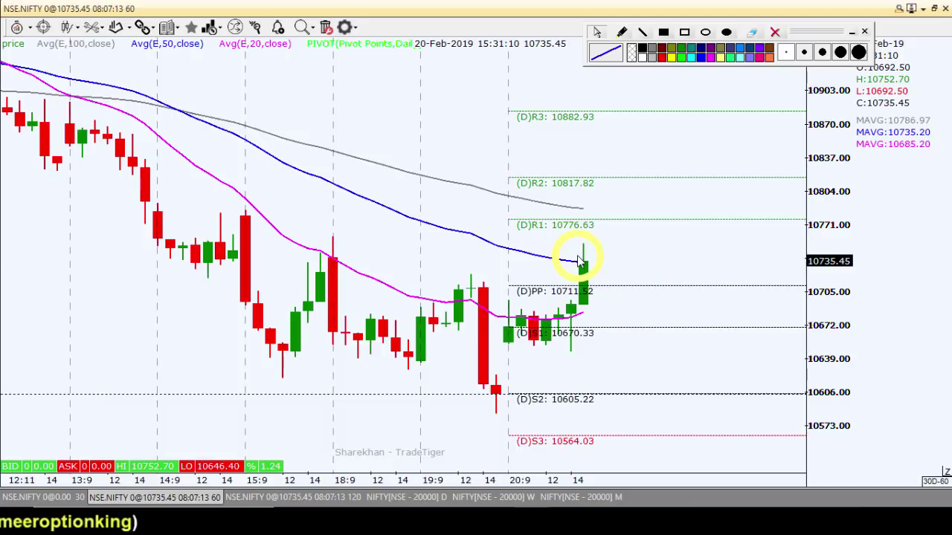
{"action": "key", "text": "h"}
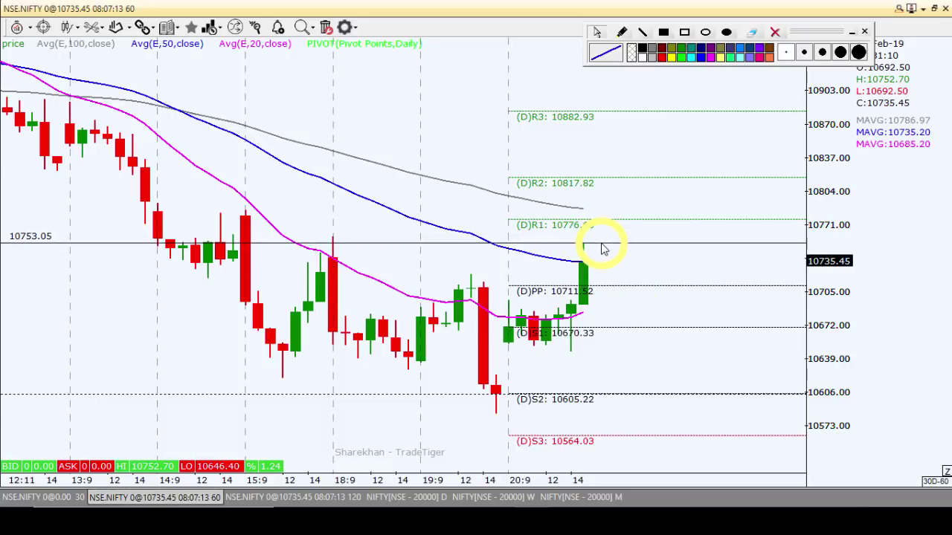
{"action": "left_click_drag", "start_coordinate": [604, 250], "coordinate": [604, 250]}
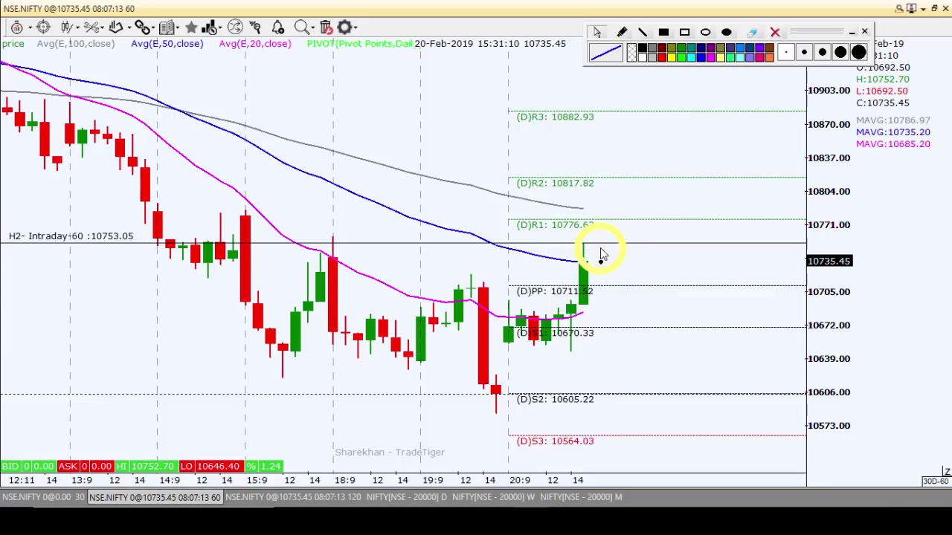
Add a horizontal line at 10787.02, level with the end of the 100-period moving average on the 60-minute chart.
{"action": "scroll", "coordinate": [600, 254], "scroll_direction": "up", "scroll_amount": 1}
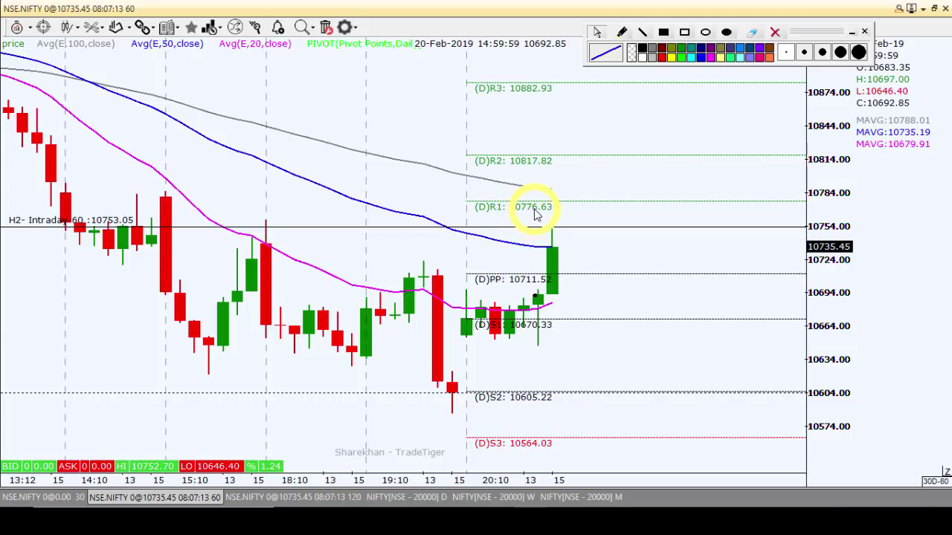
{"action": "left_click", "coordinate": [601, 242]}
{"action": "left_click_drag", "start_coordinate": [606, 226], "coordinate": [624, 195]}
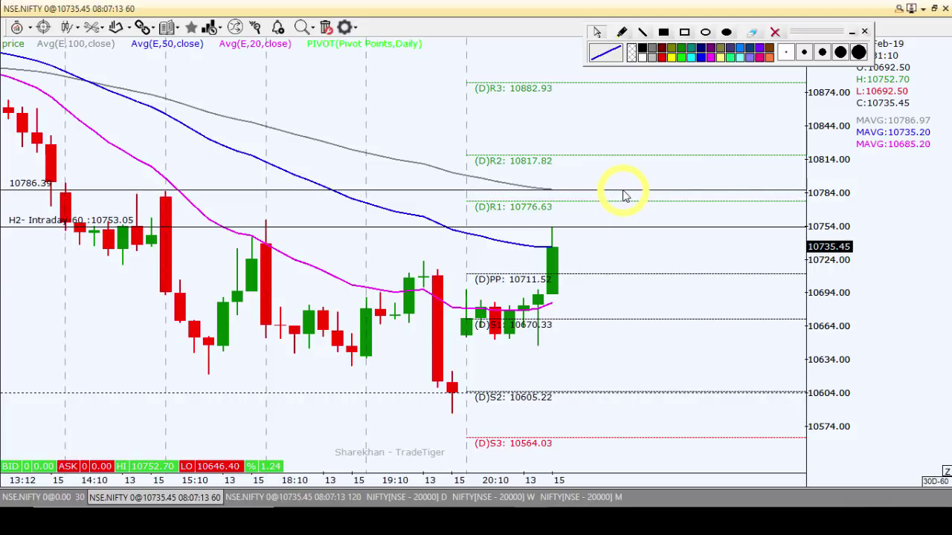
{"action": "left_click_drag", "start_coordinate": [625, 195], "coordinate": [623, 192]}
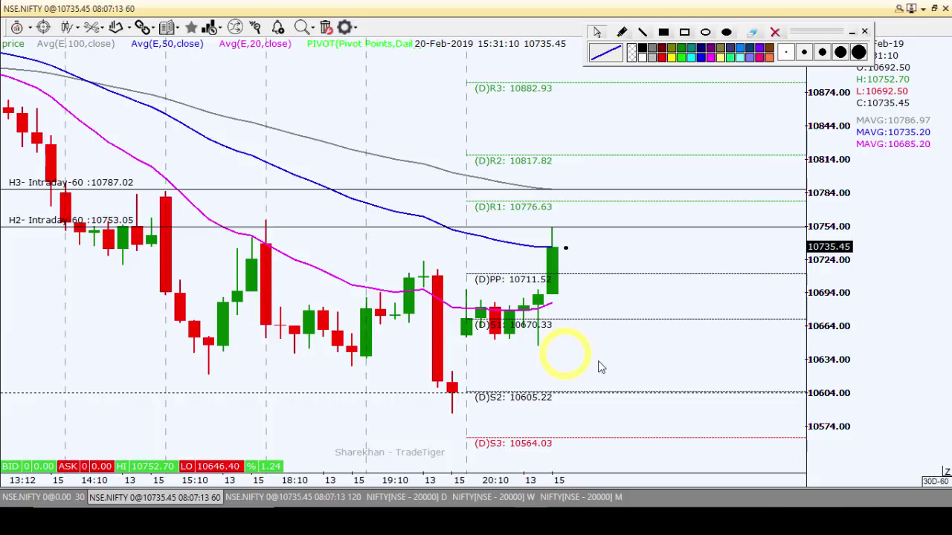
Add two horizontal support lines at 10652.96 and 10634.79 below the latest candles on the 60-minute chart.
{"action": "left_click_drag", "start_coordinate": [595, 335], "coordinate": [603, 344]}
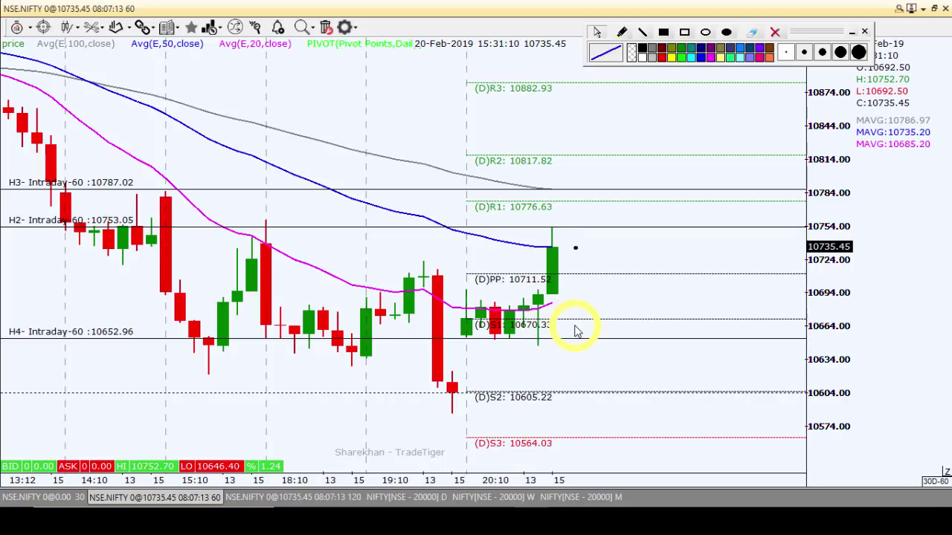
{"action": "left_click_drag", "start_coordinate": [575, 336], "coordinate": [582, 364]}
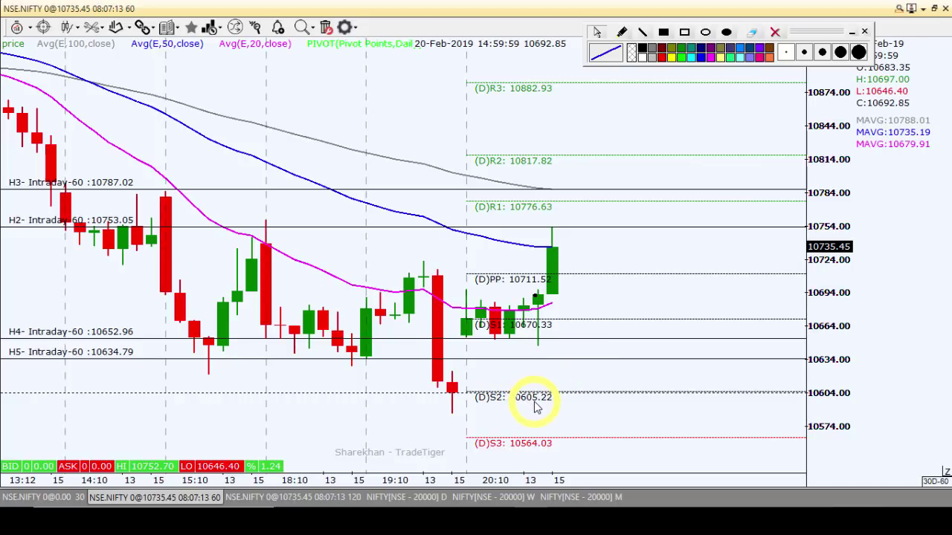
{"action": "scroll", "coordinate": [613, 334], "scroll_direction": "up", "scroll_amount": 1}
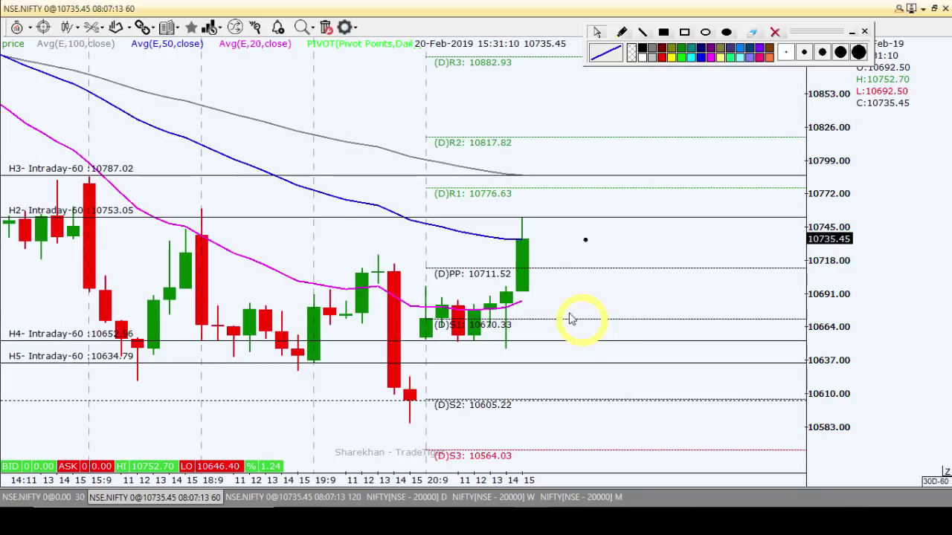